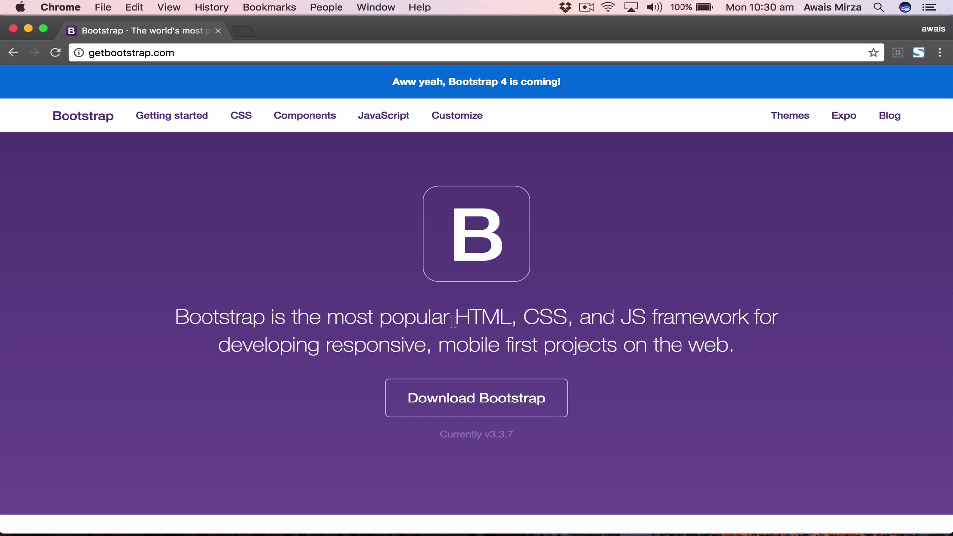
Switch to Awais Portfolio PSD.jpg in Preview and scroll from the hero down to Contact
key("ctrl+Right")
key("ctrl+Right")
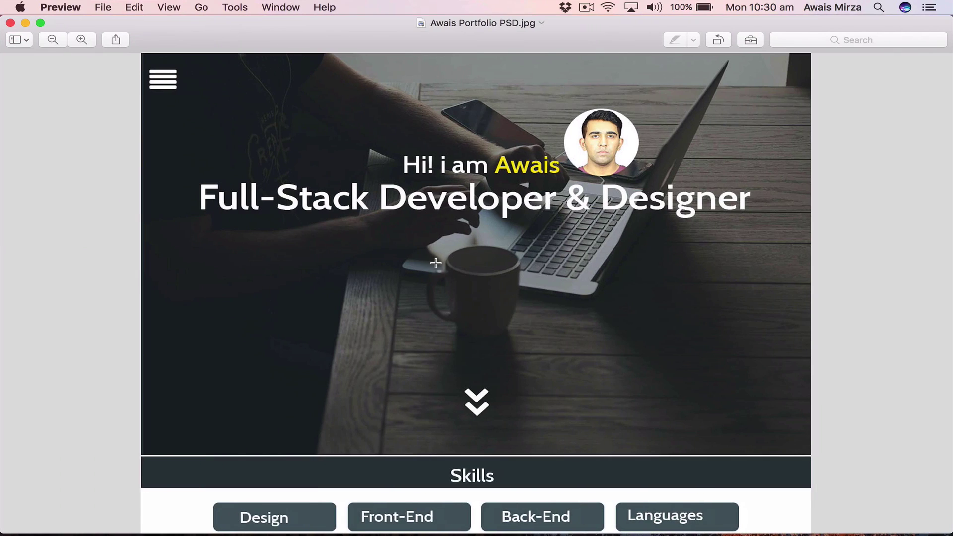
scroll(436, 263, "down", 20)
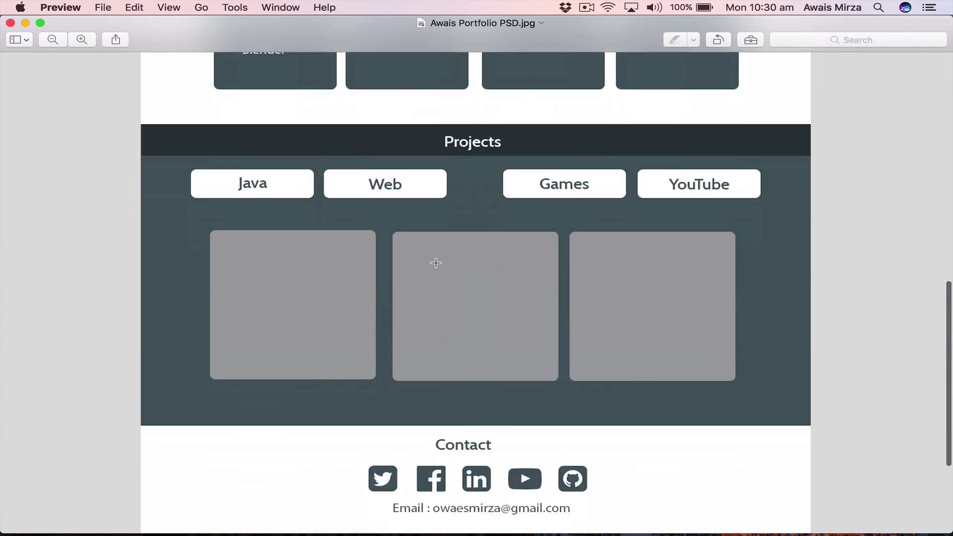
scroll(435, 263, "up", 20)
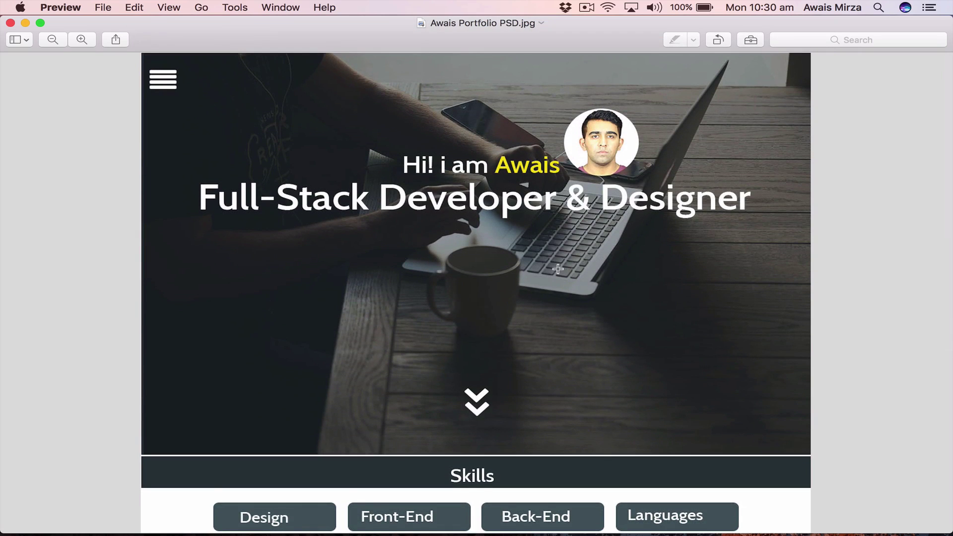
scroll(557, 268, "down", 15)
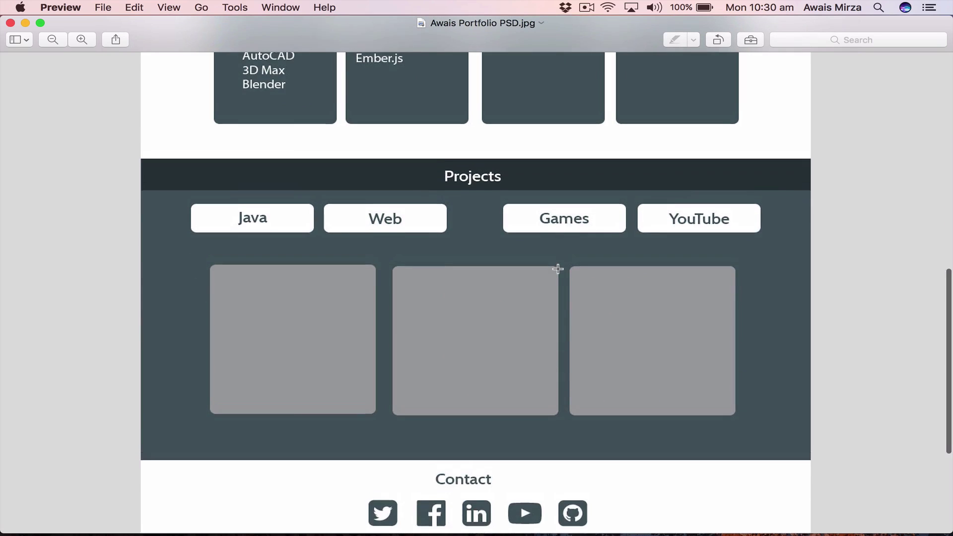
scroll(558, 268, "up", 2)
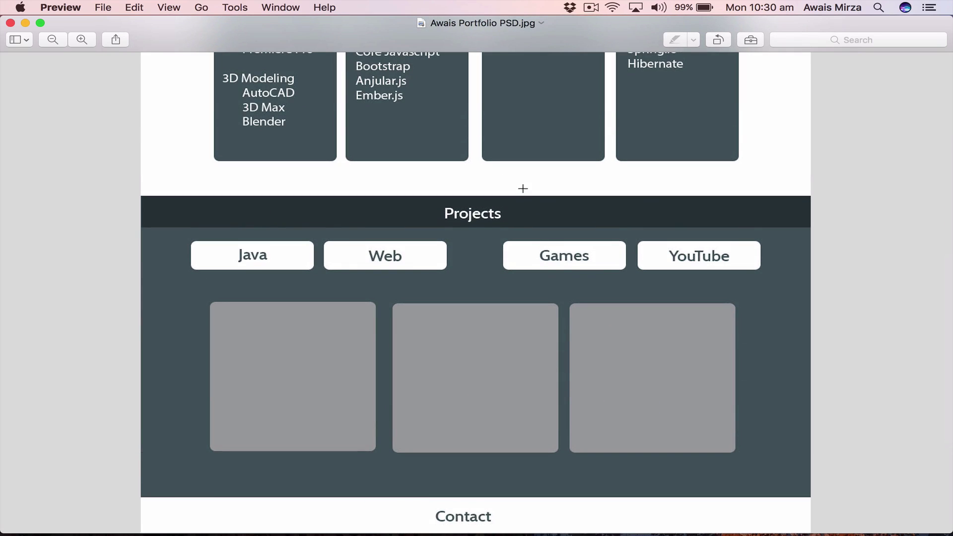
scroll(523, 188, "up", 10)
Back in Chrome, open the Lyft thumbnail under Built with Bootstrap and scroll to More from the Expo
key("ctrl+Left")
key("ctrl+Left")
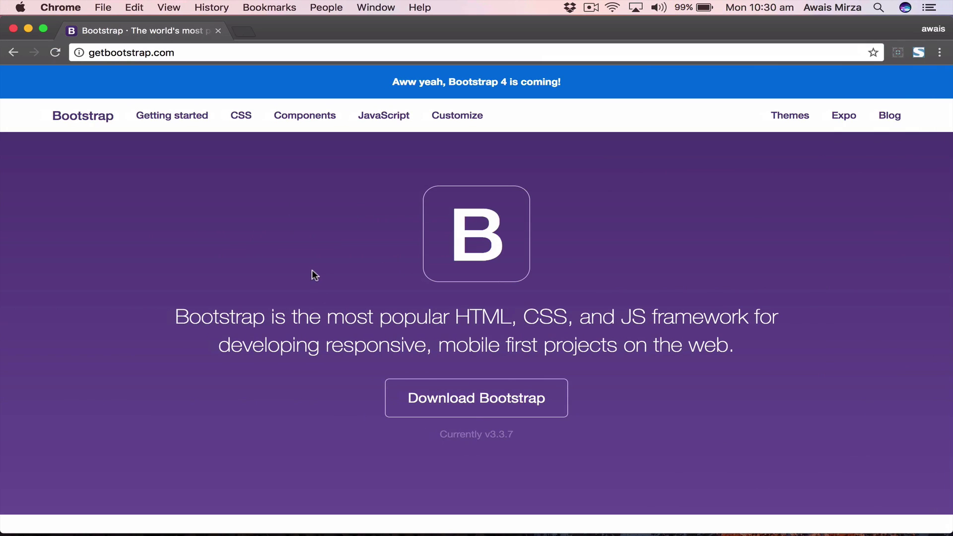
scroll(276, 332, "down", 5)
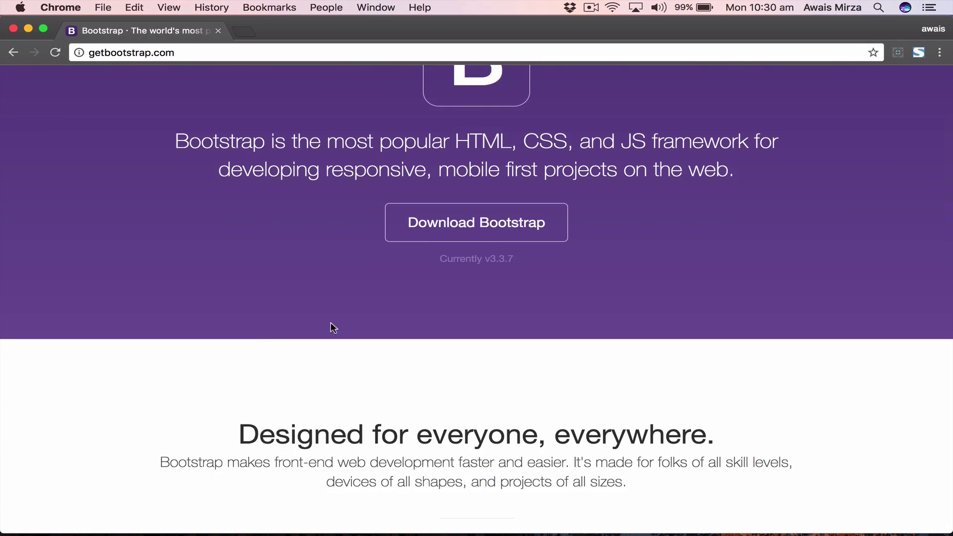
scroll(394, 323, "down", 6)
scroll(394, 322, "down", 15)
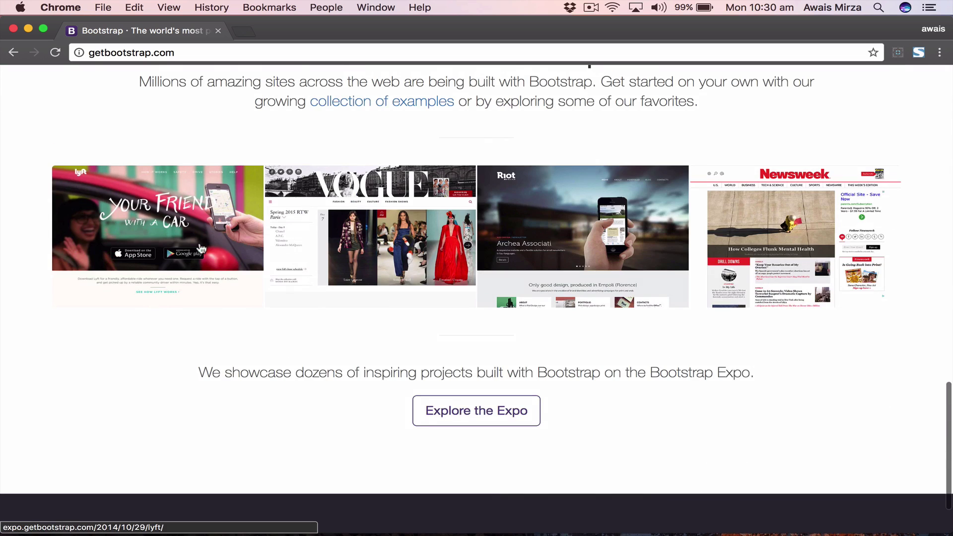
left_click(237, 242)
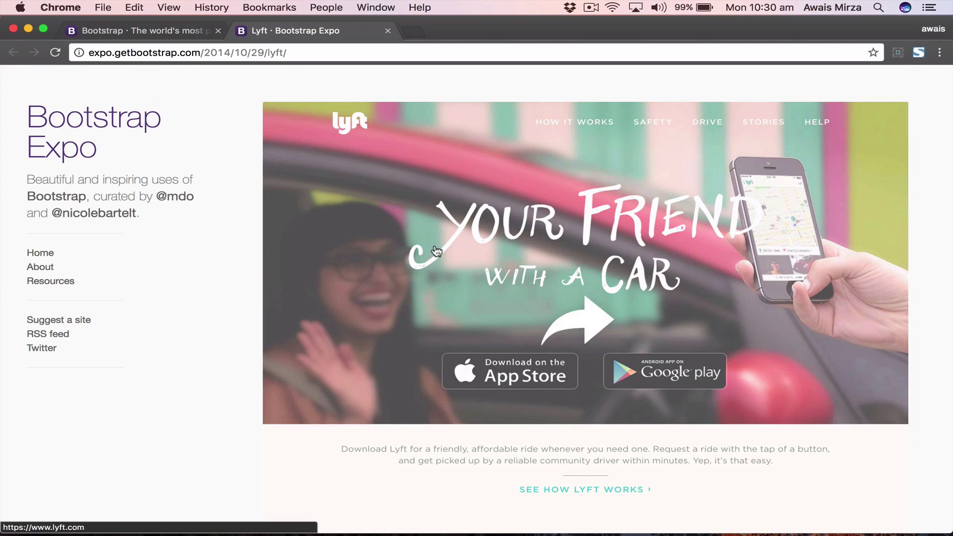
scroll(436, 252, "down", 8)
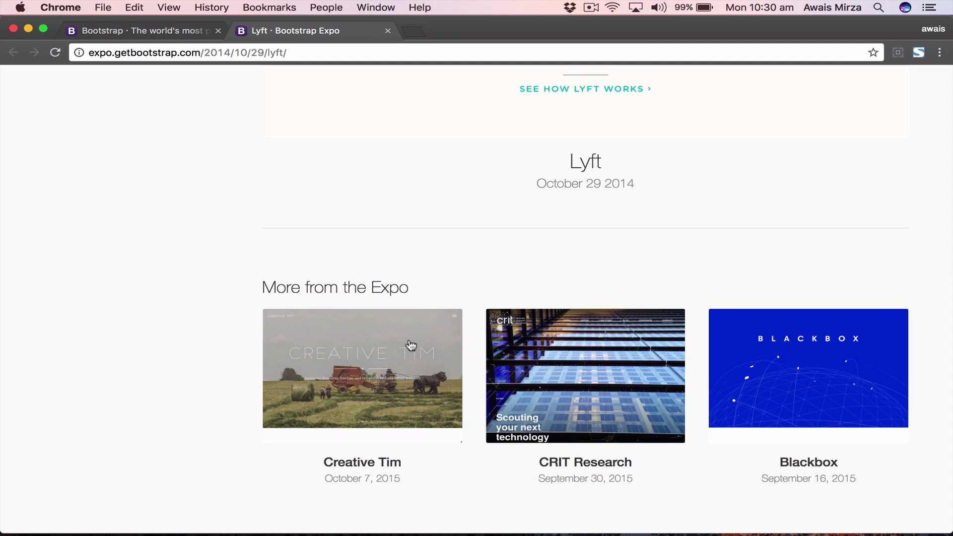
Open Creative Tim's Expo entry, then its live presentation.creative-tim.com site, and scroll through the kits
left_click(394, 375)
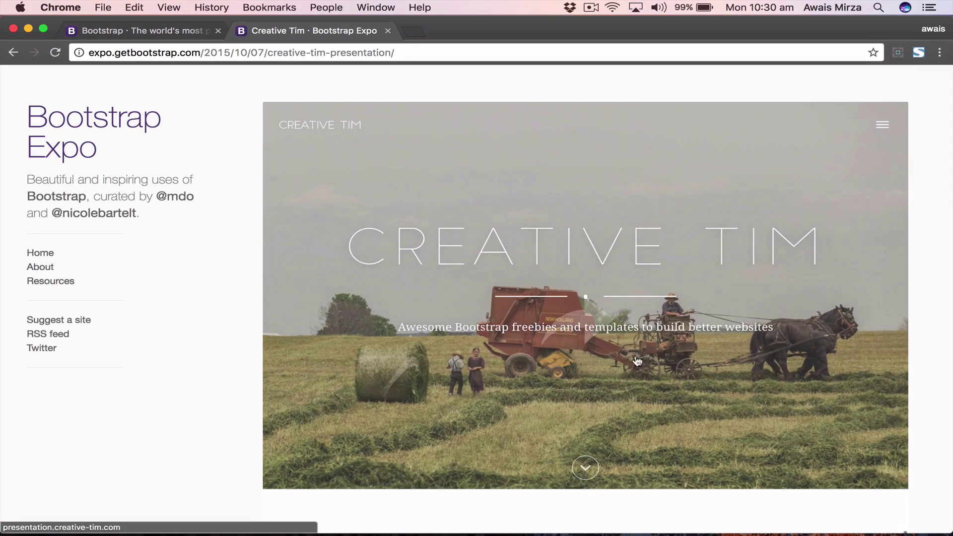
scroll(633, 367, "down", 3)
left_click(632, 189)
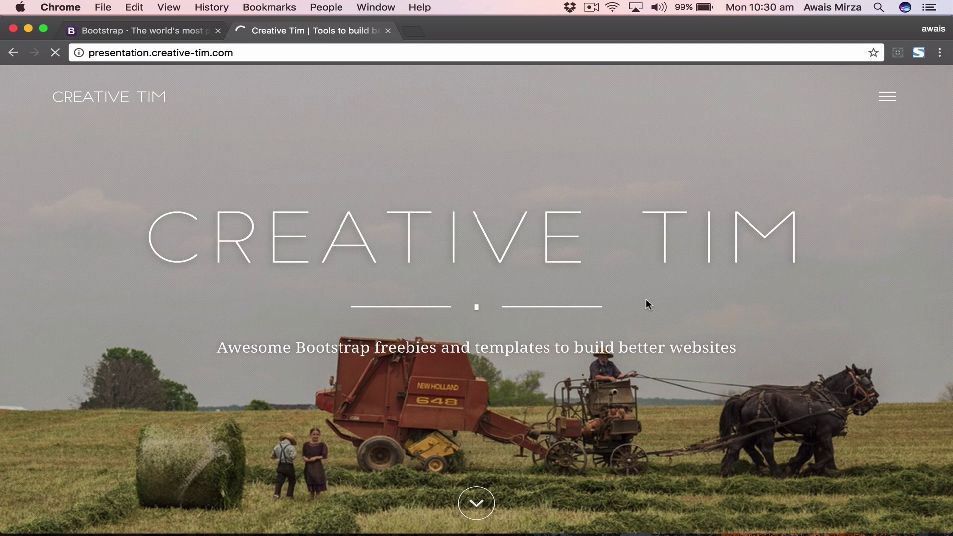
scroll(645, 299, "down", 15)
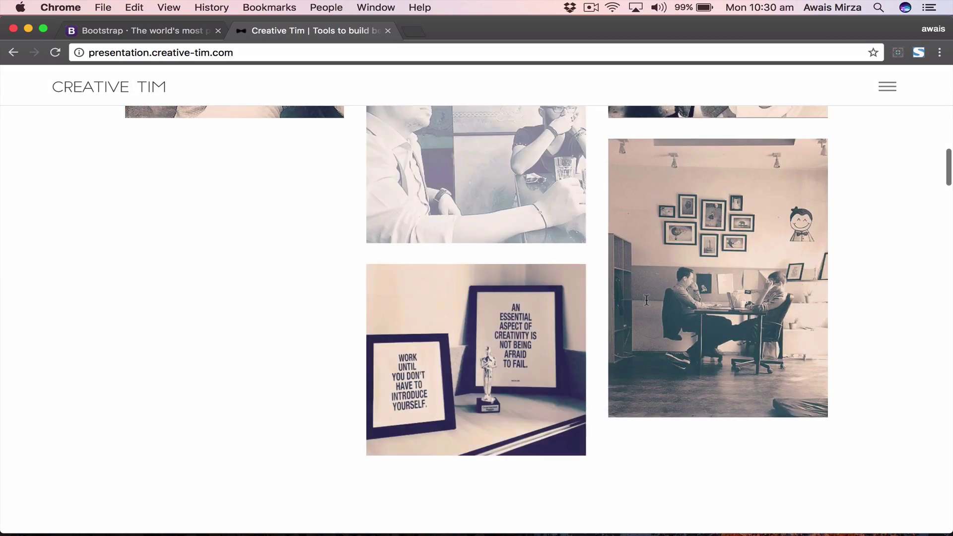
scroll(646, 300, "down", 12)
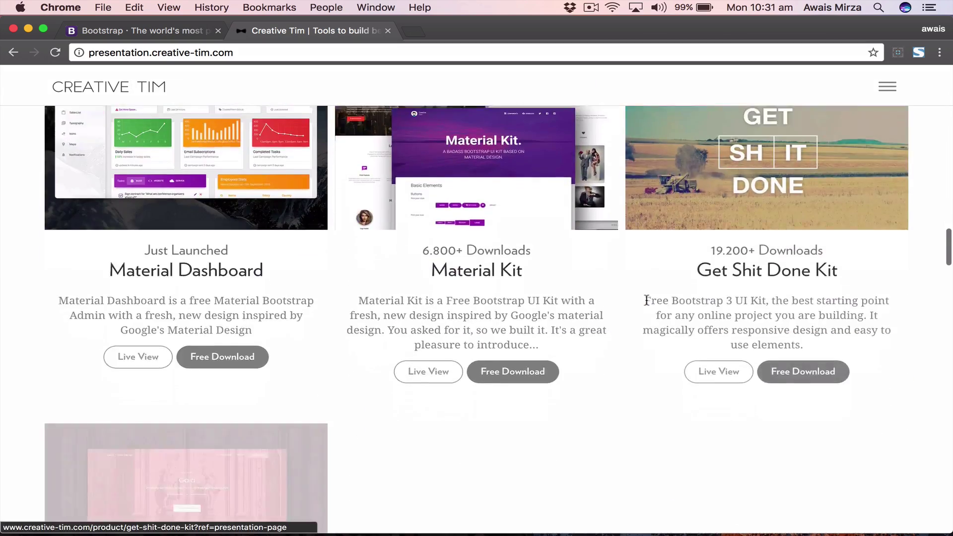
scroll(646, 299, "up", 20)
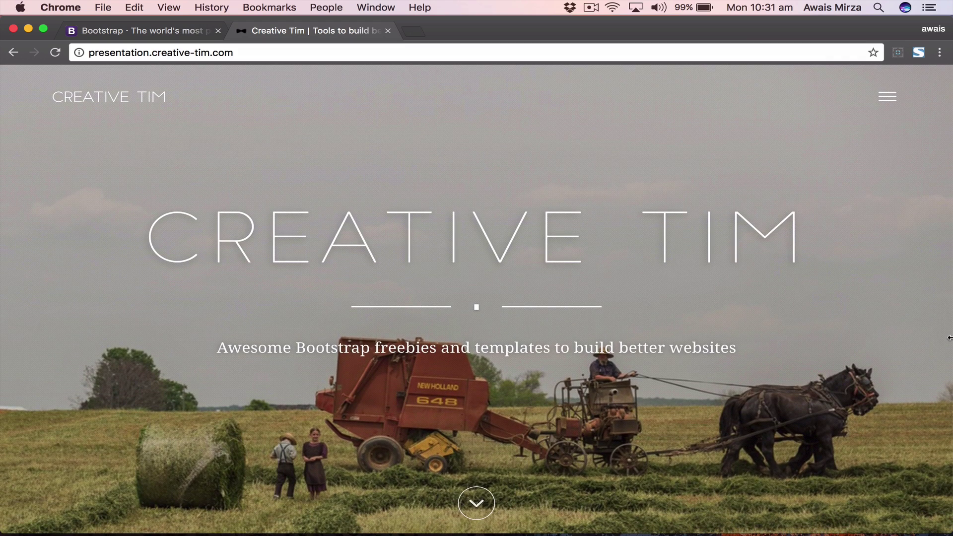
left_click_drag(948, 337, 661, 323)
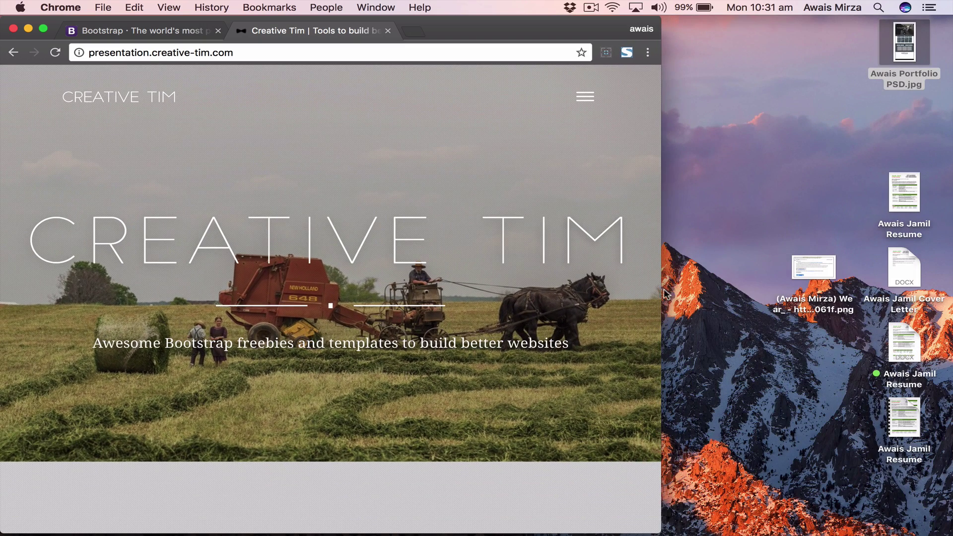
left_click_drag(662, 291, 624, 299)
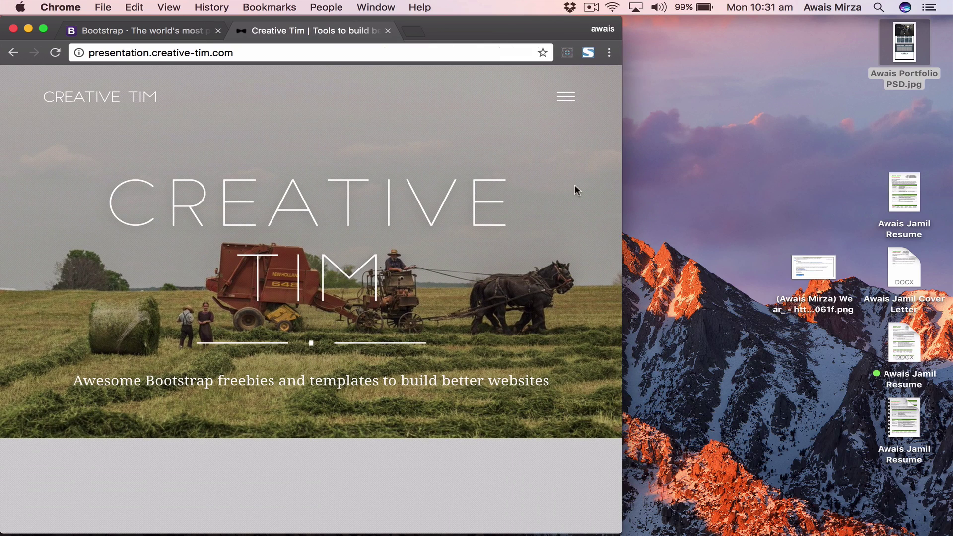
left_click_drag(622, 213, 948, 240)
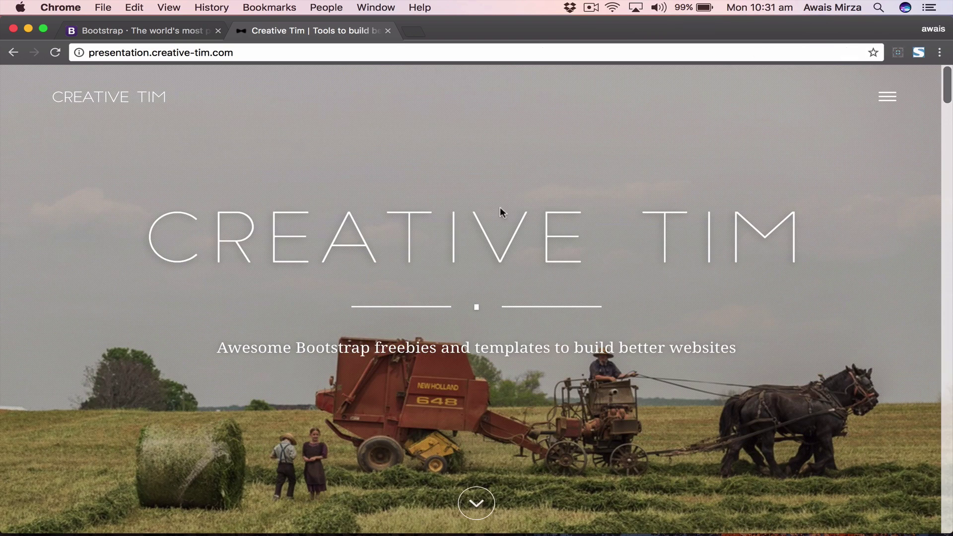
From the Bootstrap tab, go to Explore the Expo and open the Spotify The Drop showcase
left_click(160, 30)
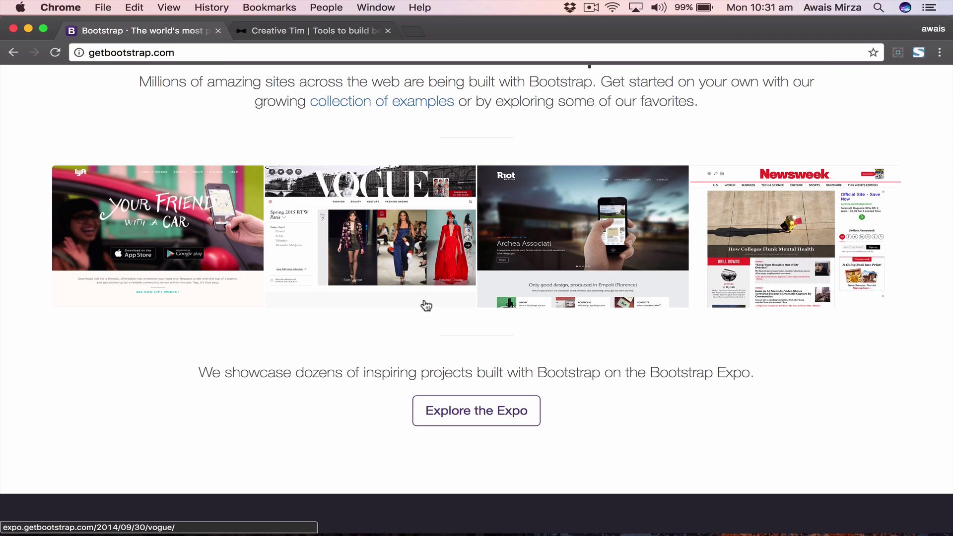
left_click(512, 409)
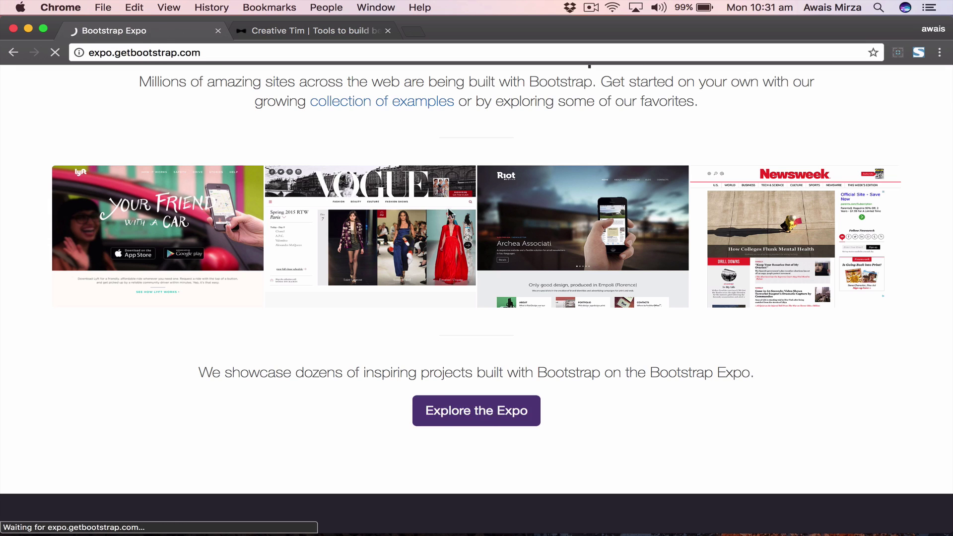
scroll(455, 224, "down", 20)
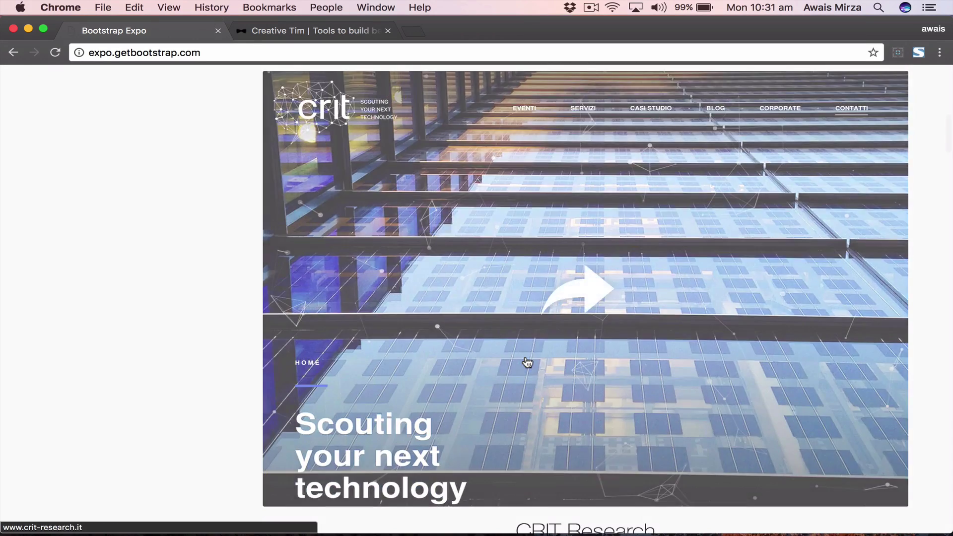
scroll(527, 363, "down", 13)
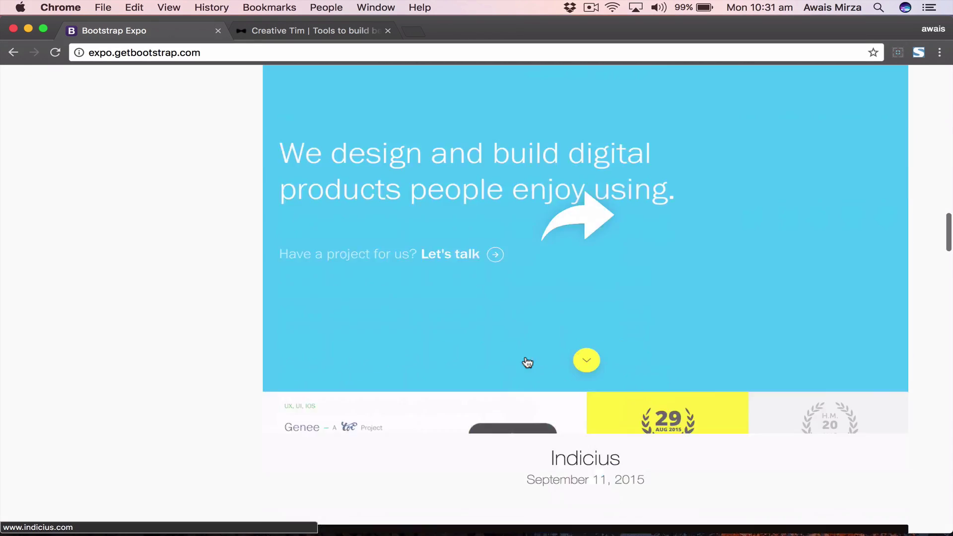
scroll(527, 354, "down", 2)
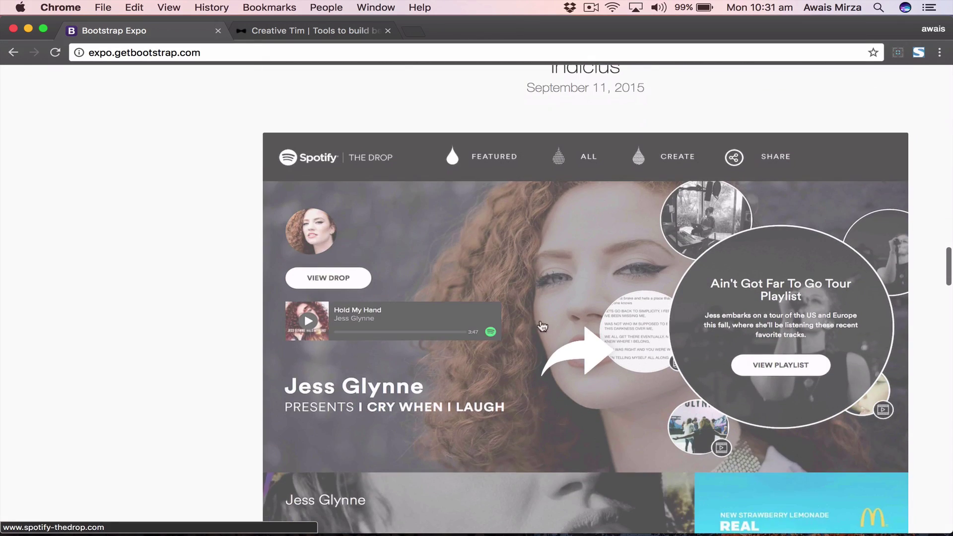
left_click(568, 283)
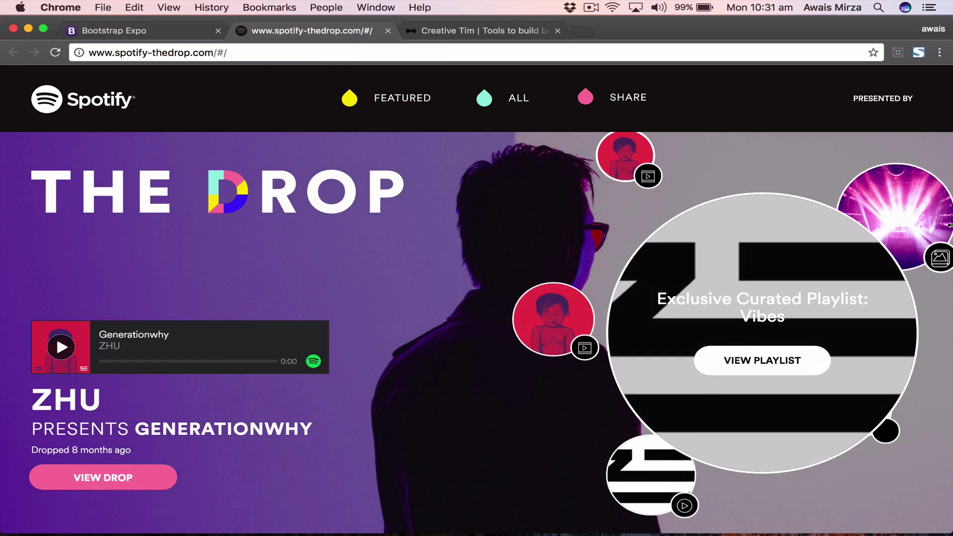
left_click_drag(952, 224, 671, 243)
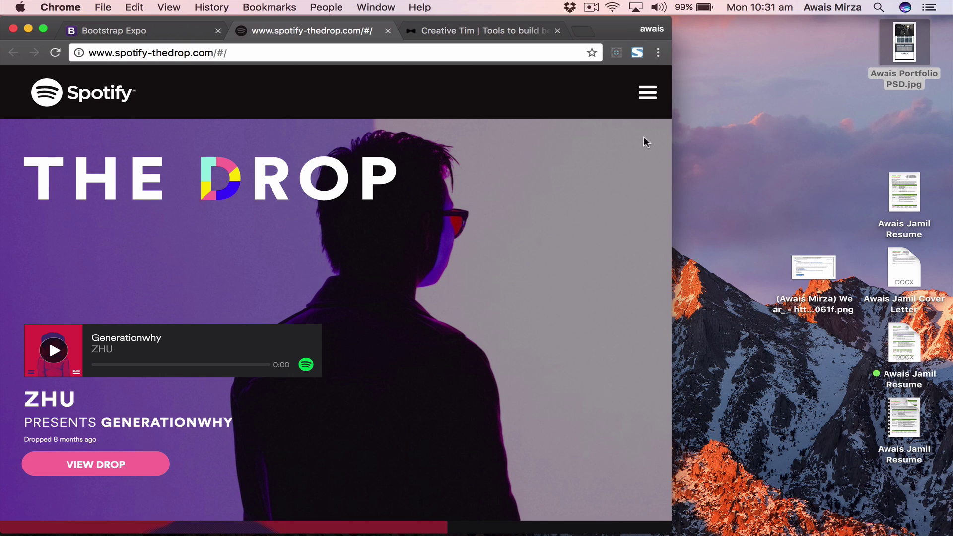
left_click(648, 93)
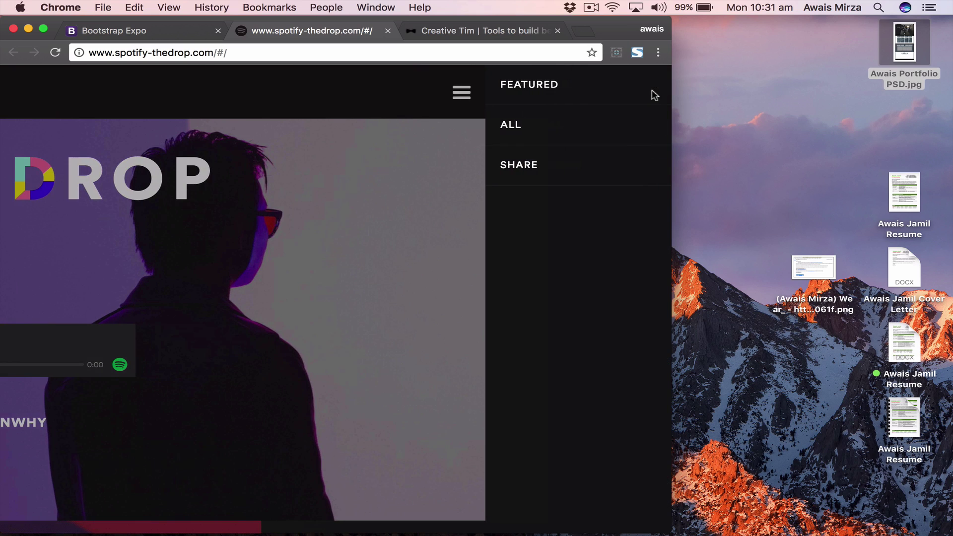
left_click(461, 92)
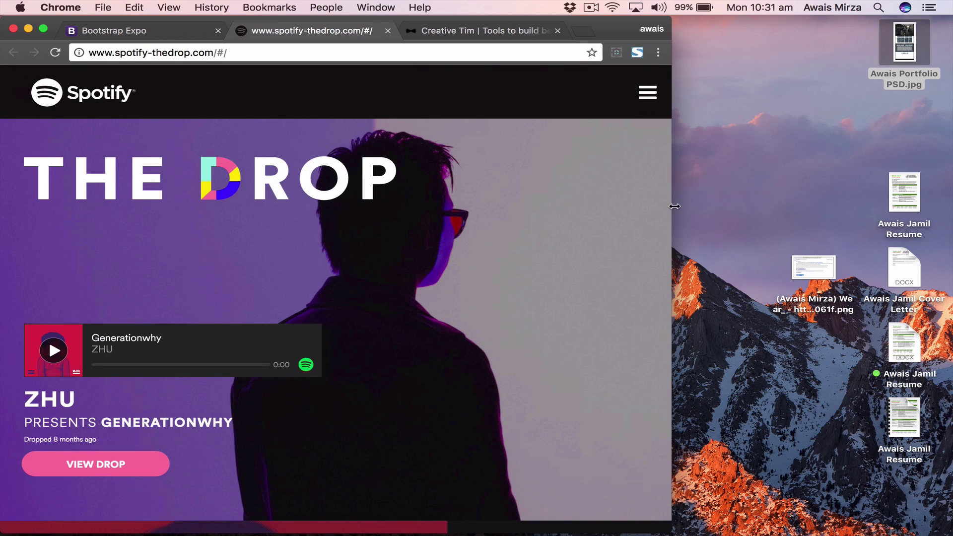
left_click_drag(674, 205, 230, 217)
scroll(207, 294, "down", 20)
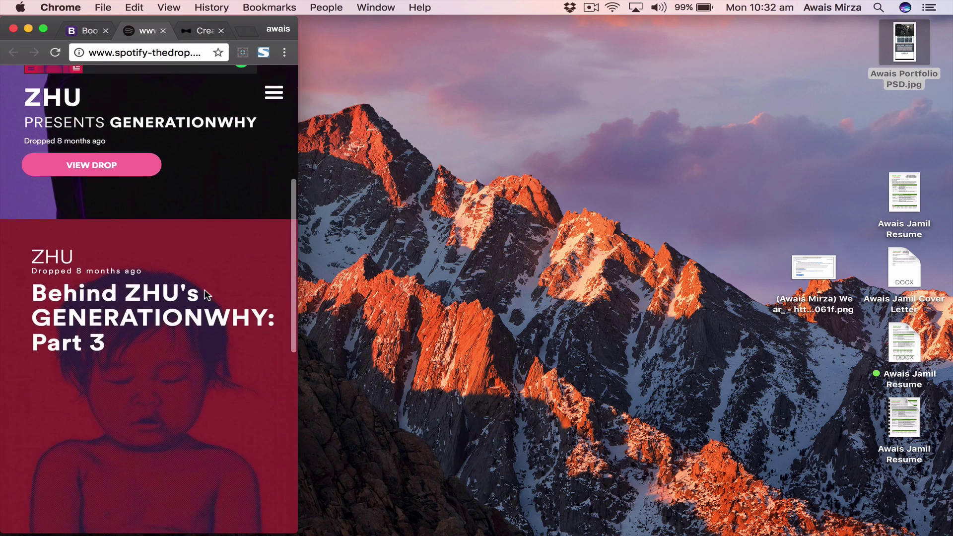
scroll(207, 294, "up", 20)
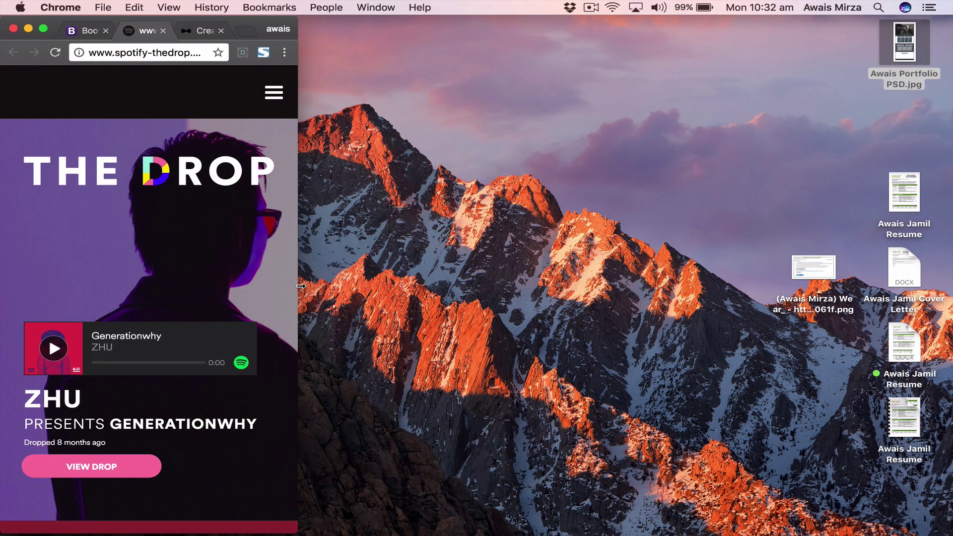
left_click_drag(675, 275, 949, 270)
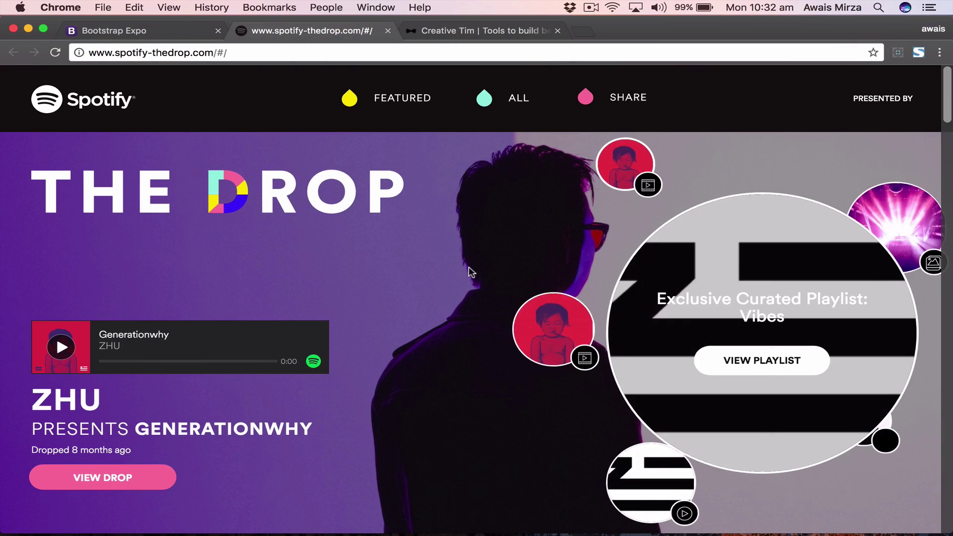
right_click(469, 267)
left_click(498, 430)
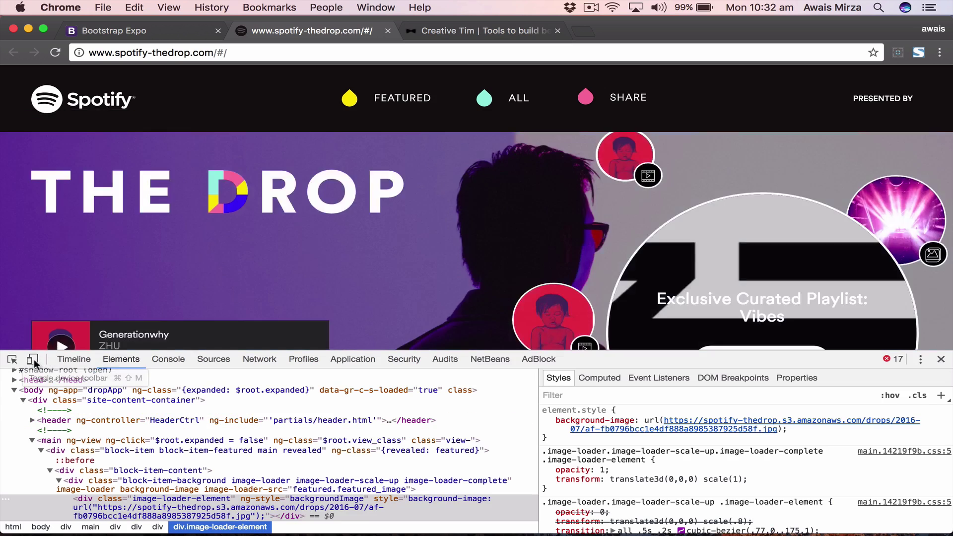
Preview The Drop in 400 × 338 device mode, then restore full width and scroll the drops
left_click(32, 358)
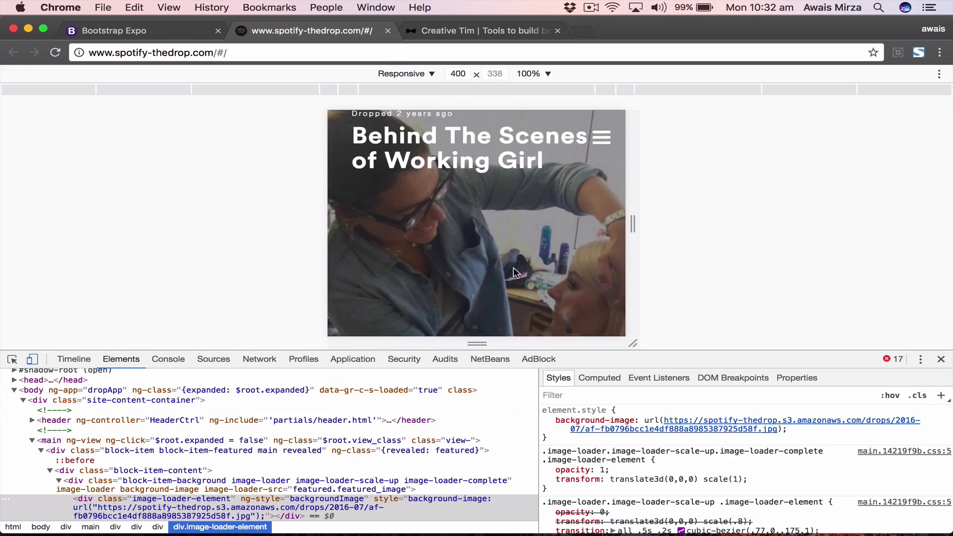
left_click(32, 359)
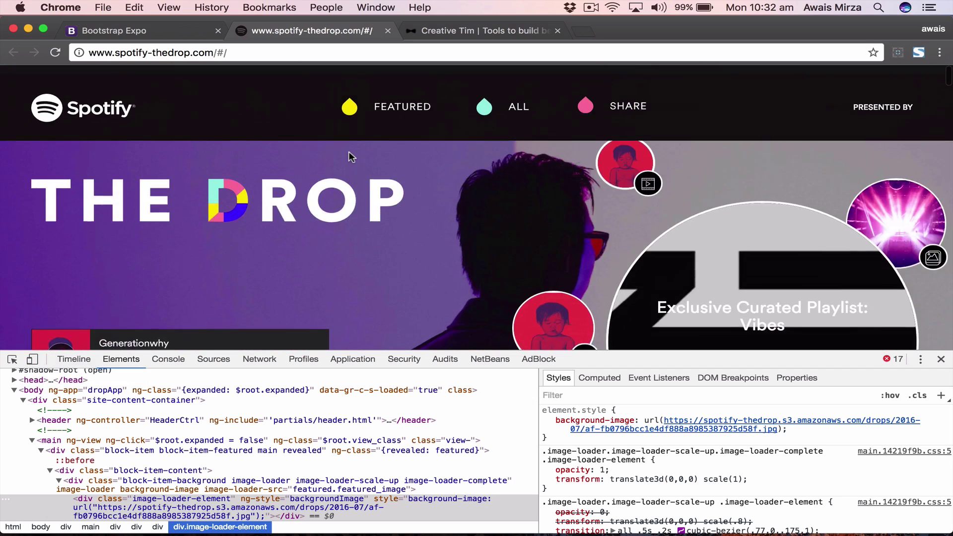
scroll(350, 156, "down", 20)
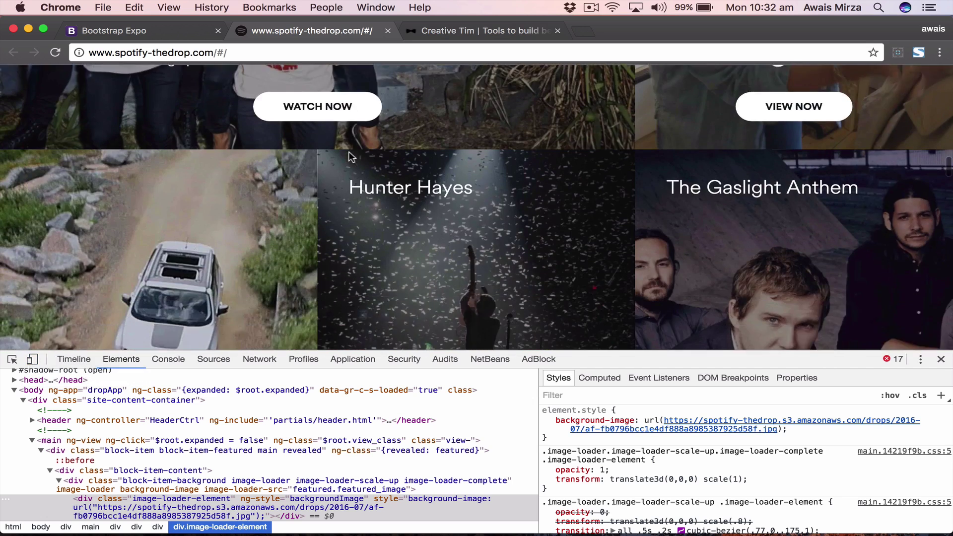
scroll(350, 156, "down", 1)
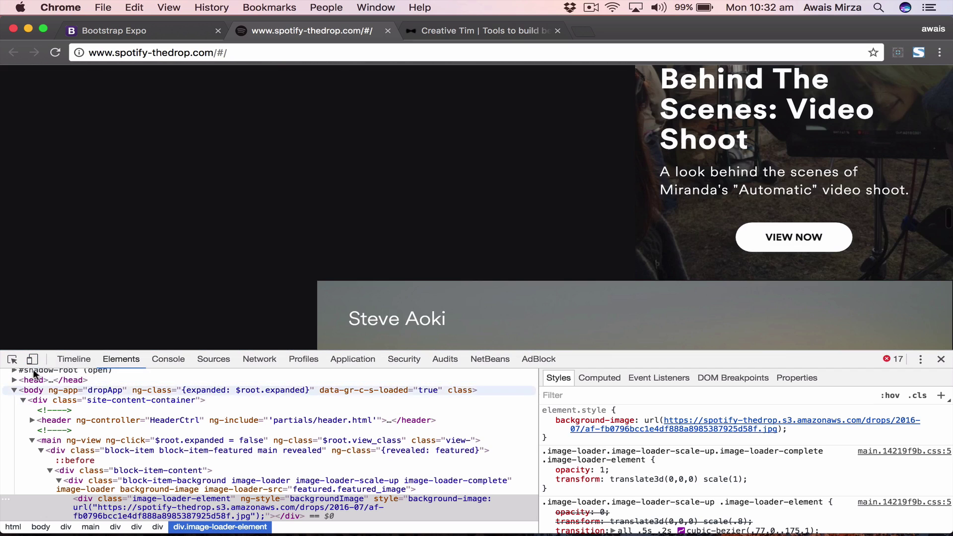
Close The Drop tab and the Creative Tim tab
left_click(388, 31)
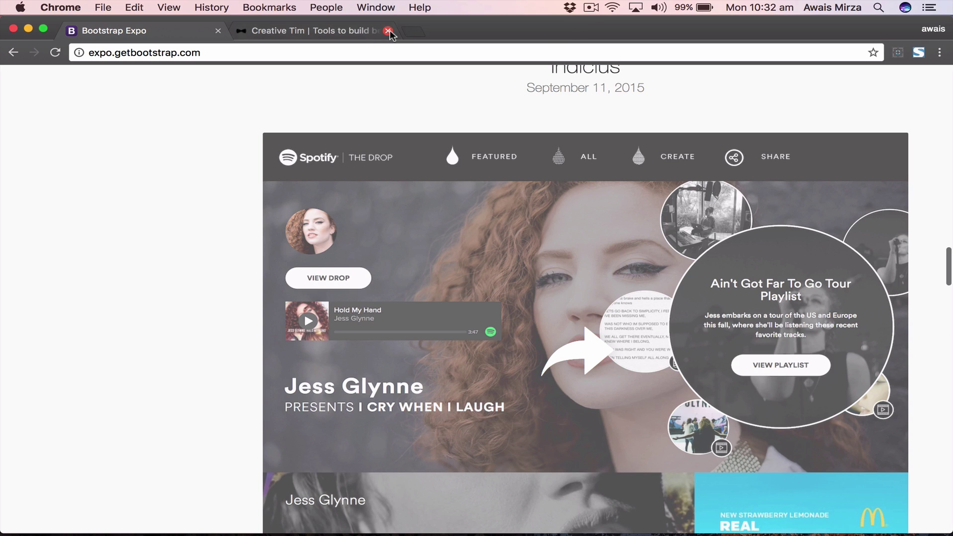
left_click(364, 33)
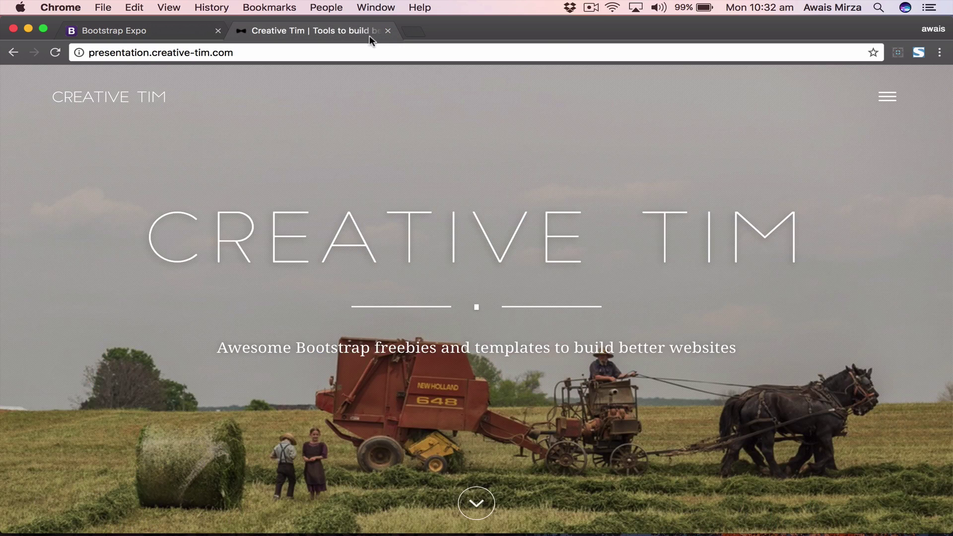
left_click(387, 31)
Go back from Bootstrap Expo to the Bootstrap homepage's Built with Bootstrap section
scroll(407, 198, "down", 15)
scroll(407, 198, "up", 5)
scroll(407, 199, "up", 10)
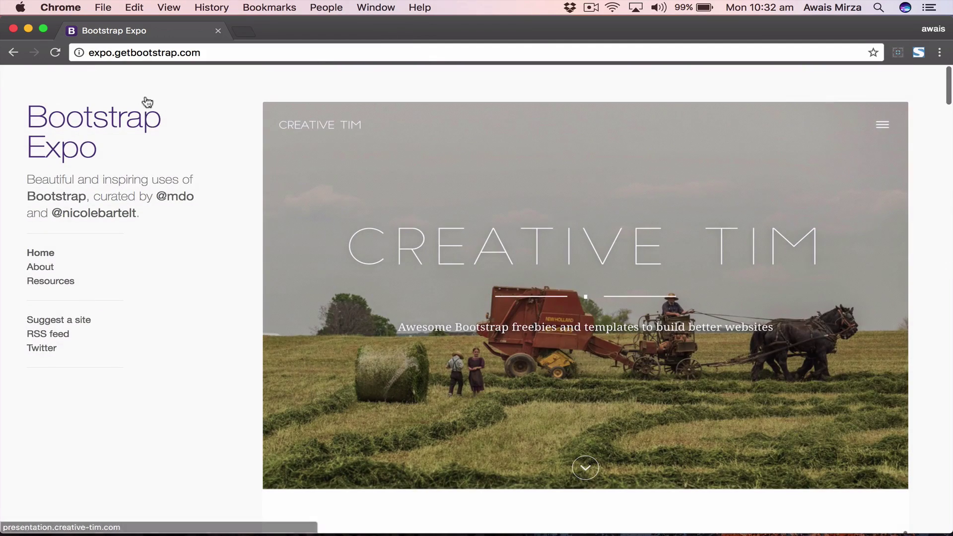
left_click(13, 54)
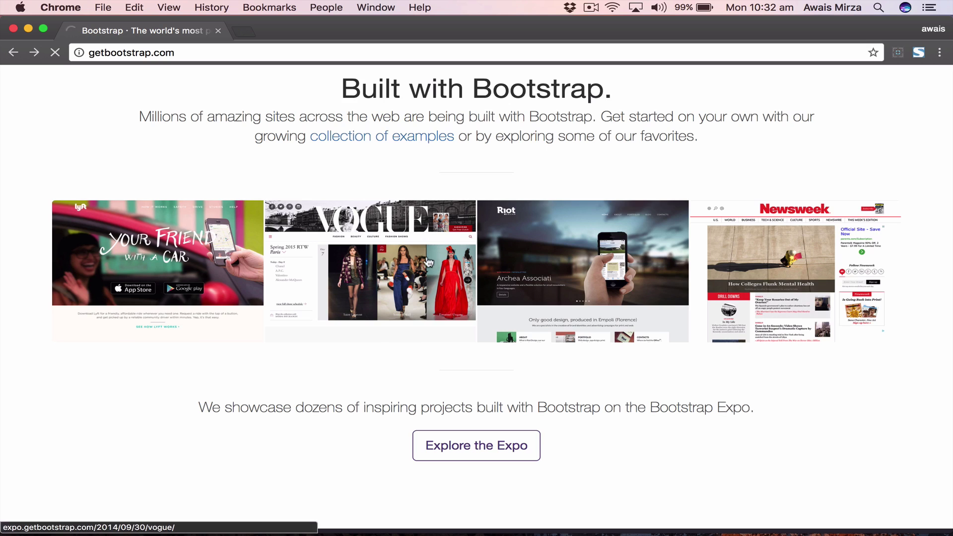
Use Download Bootstrap on getbootstrap.com to reach the v3.3.7 Download section of Getting started
scroll(429, 262, "up", 5)
scroll(429, 262, "up", 10)
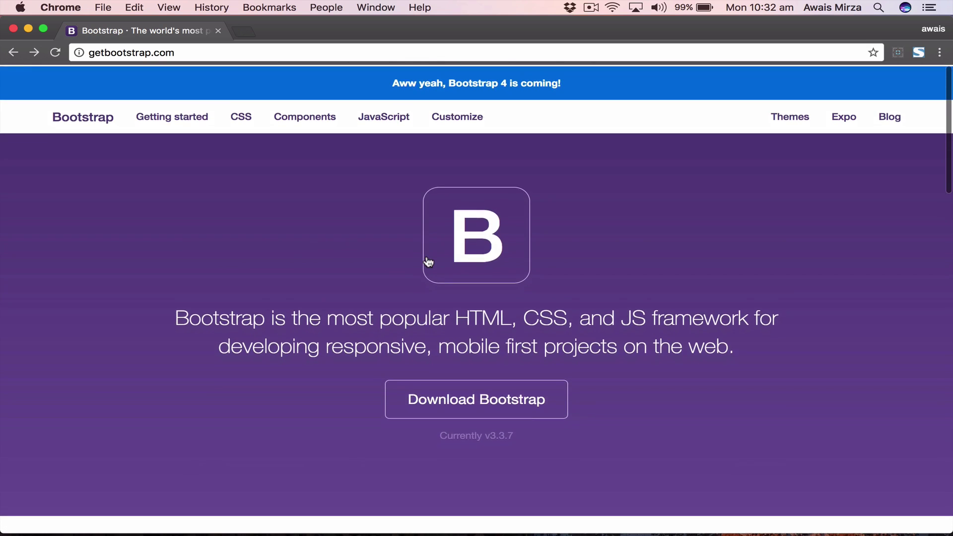
scroll(429, 262, "down", 3)
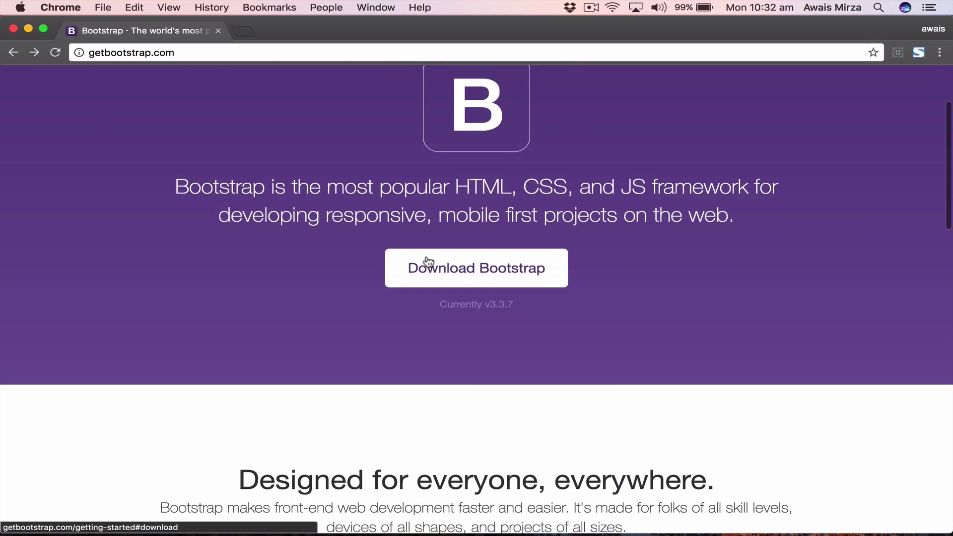
left_click(545, 281)
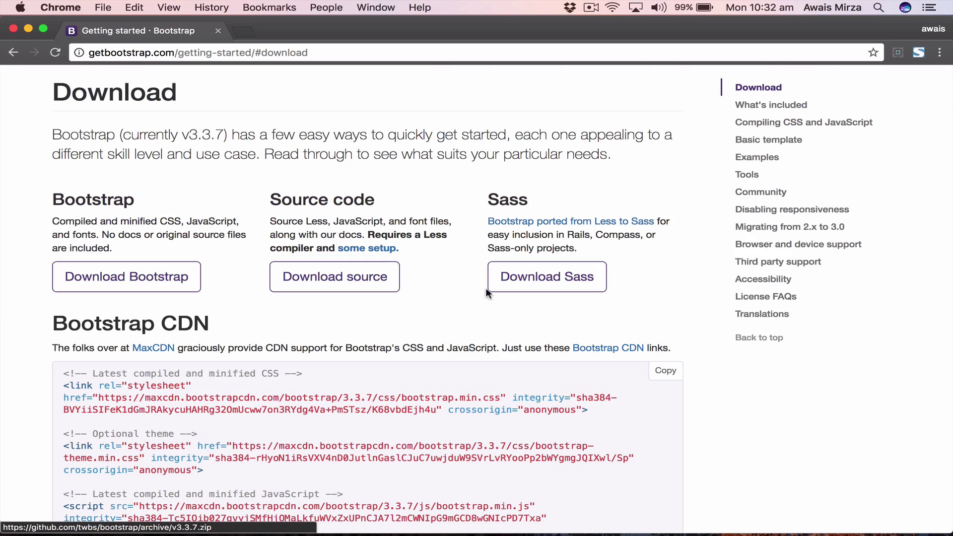
Download the compiled bootstrap-3.3.7-dist.zip (370 KB) and reveal it in Finder's Downloads folder
scroll(462, 343, "down", 2)
scroll(463, 343, "down", 4)
scroll(463, 343, "up", 4)
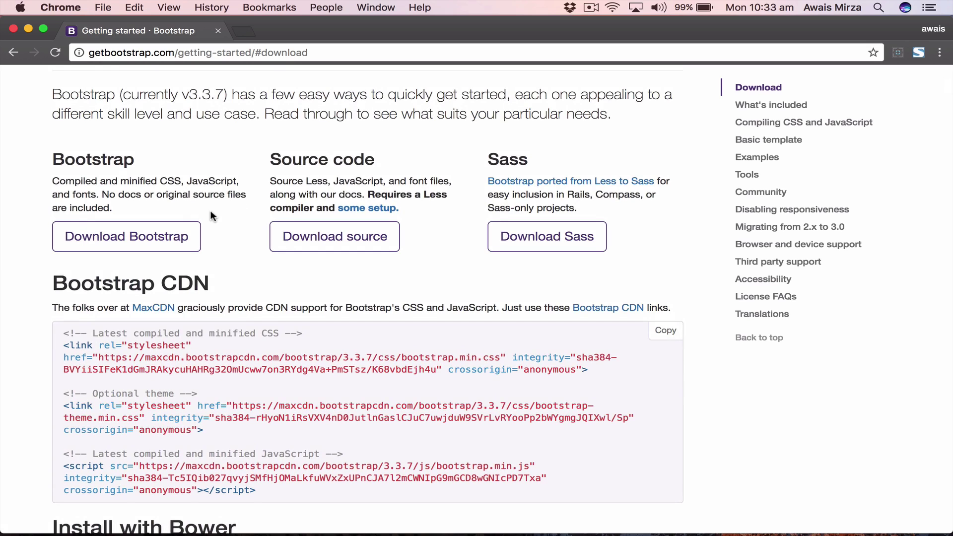
left_click(122, 242)
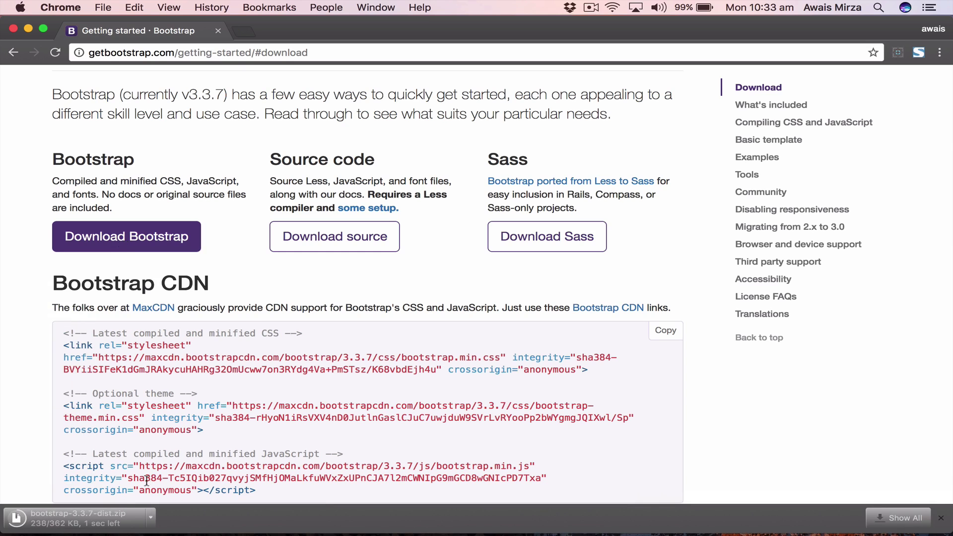
left_click(150, 517)
left_click(190, 500)
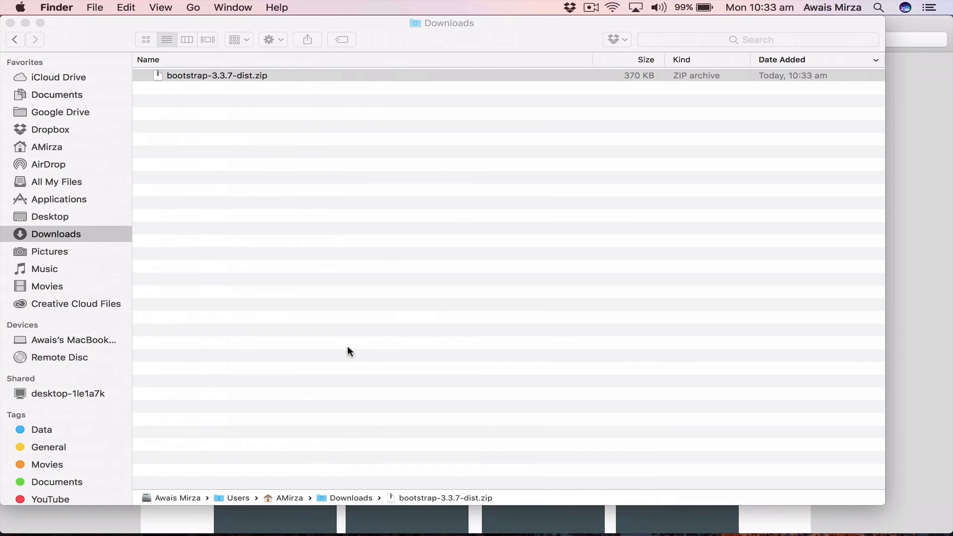
Unzip bootstrap-3.3.7-dist.zip and look inside its css and fonts folders
double_click(245, 75)
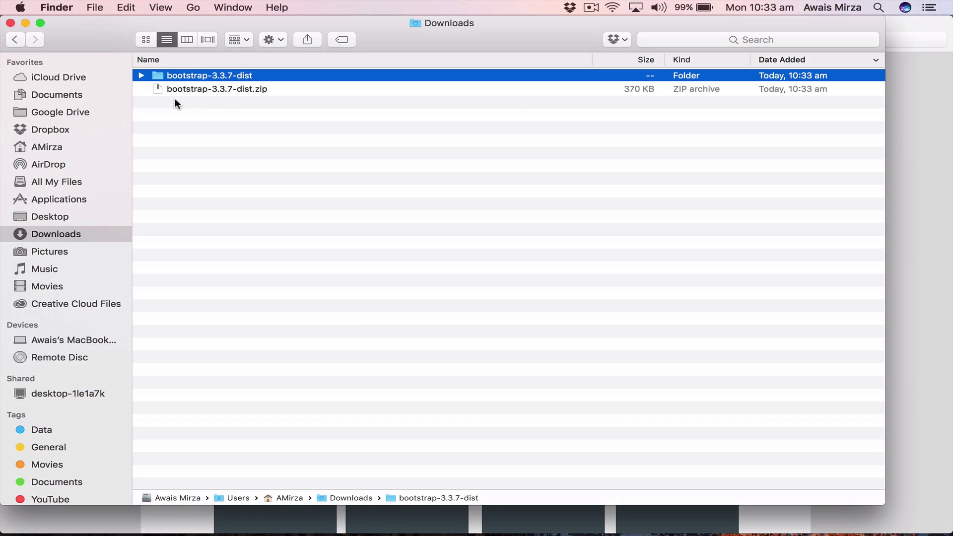
double_click(182, 75)
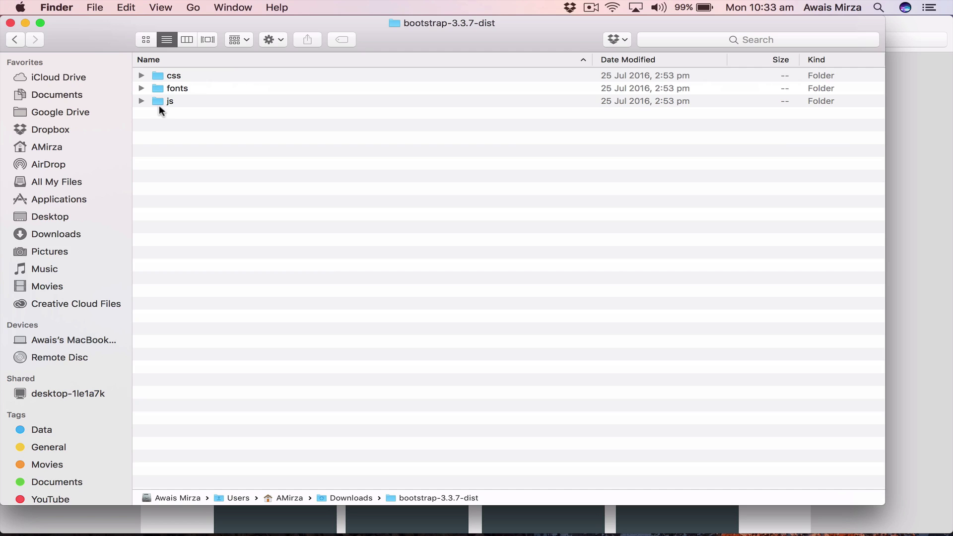
double_click(173, 77)
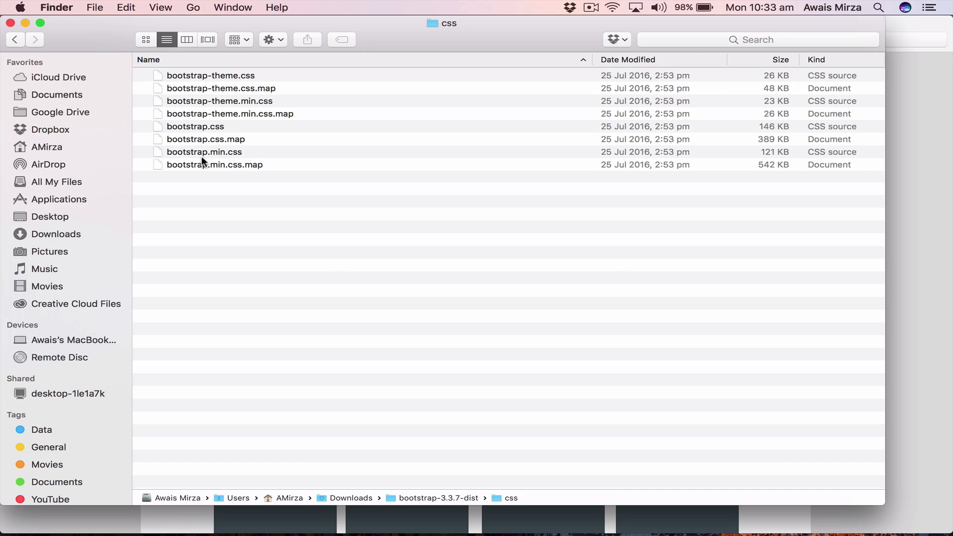
left_click(23, 40)
double_click(166, 89)
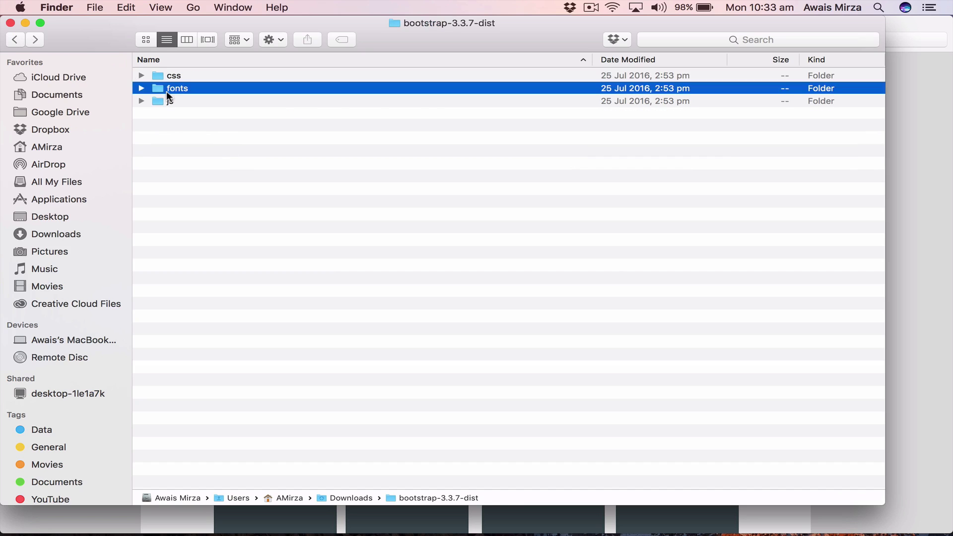
left_click(11, 40)
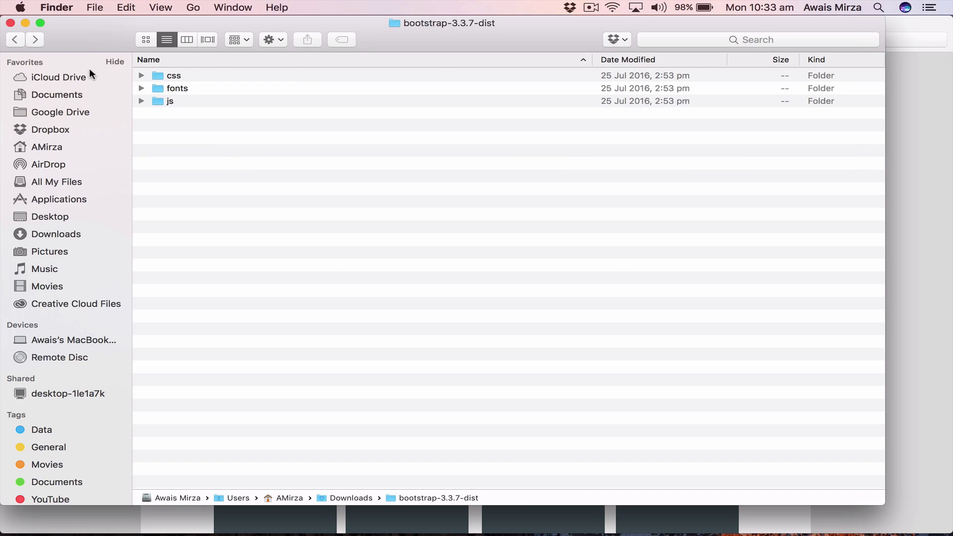
Inspect bootstrap.min.js and bootstrap.js in the js folder, then close the Finder window
left_click(161, 101)
double_click(162, 101)
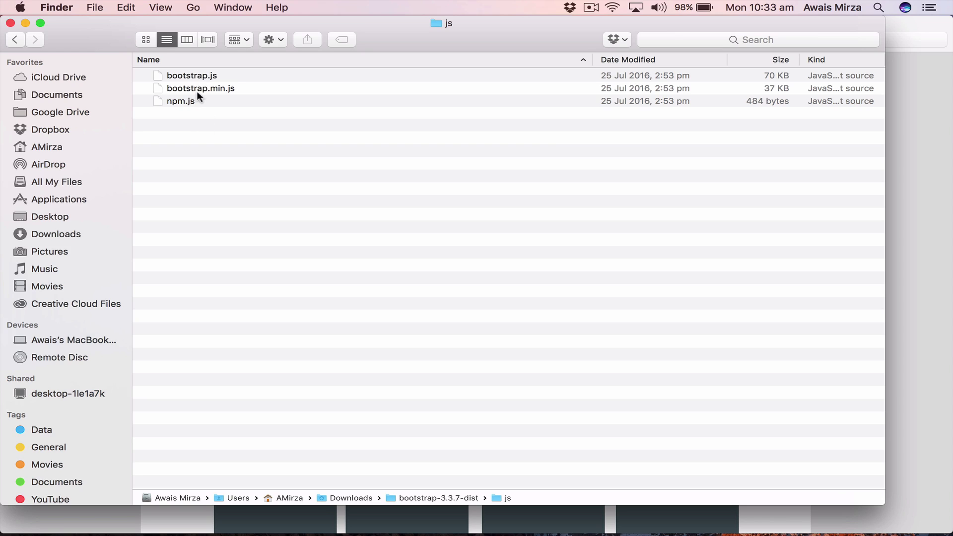
left_click(195, 91)
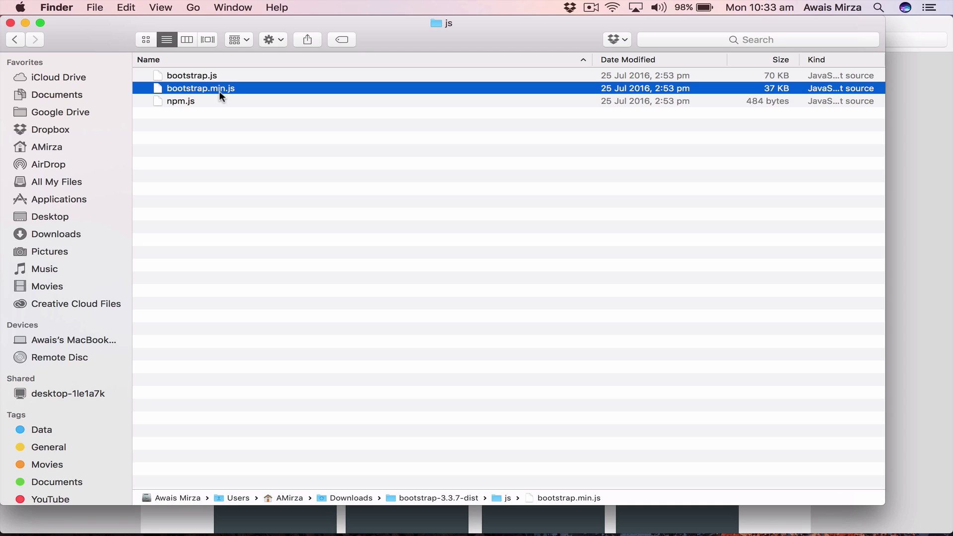
left_click(211, 77)
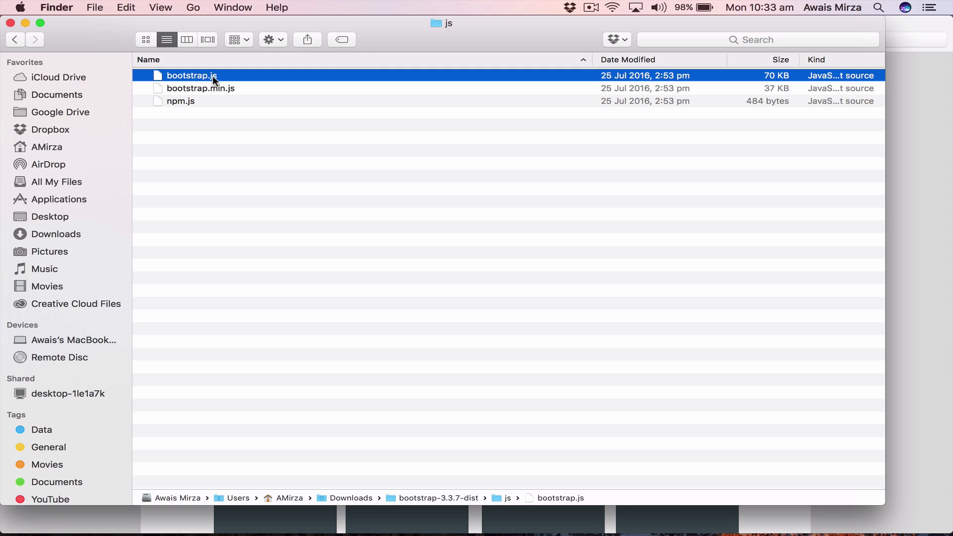
left_click(215, 133)
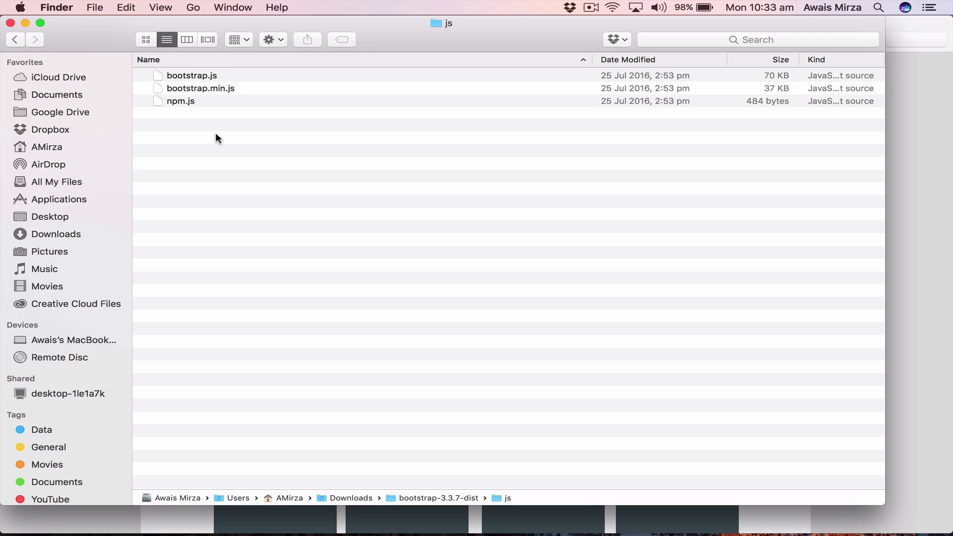
left_click(16, 40)
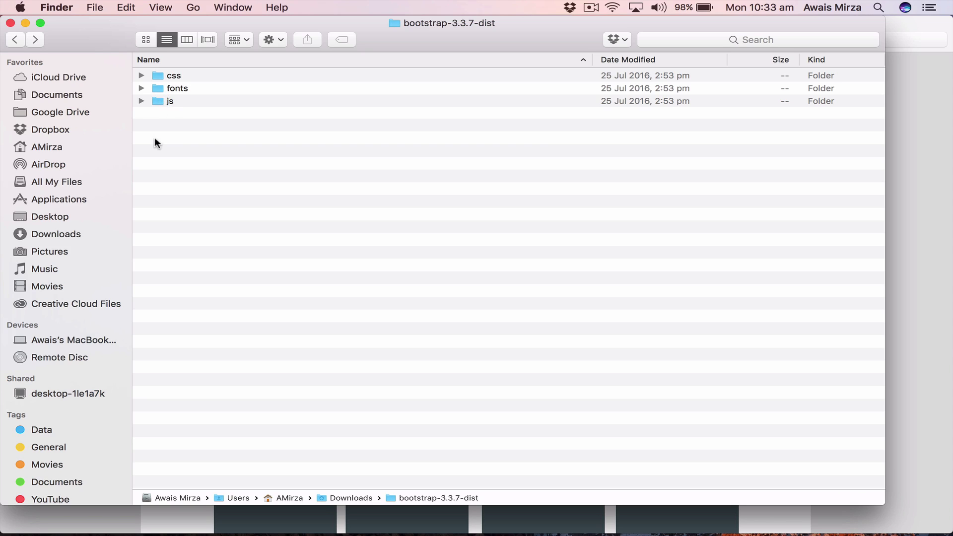
left_click(12, 24)
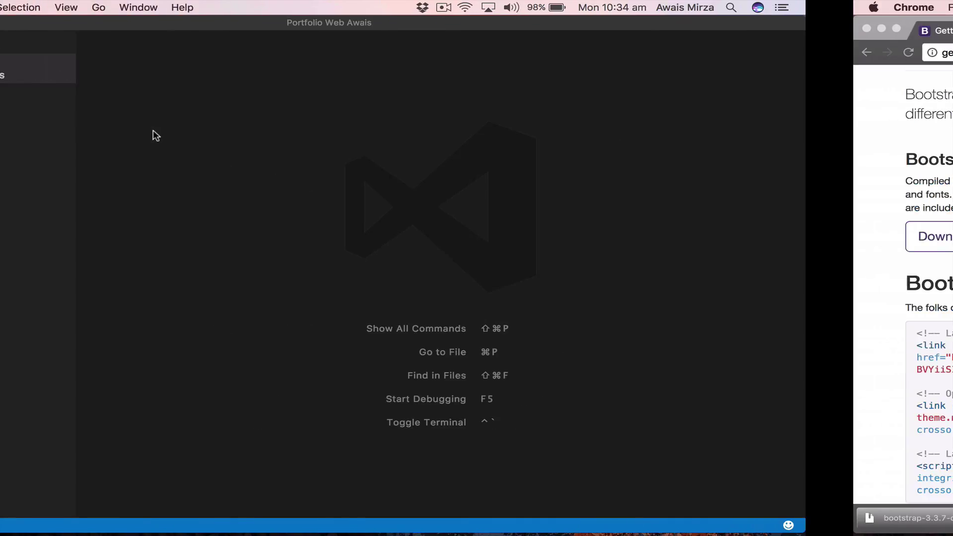
Scroll Bootstrap's Getting started page down to the Bootstrap CDN link and script tags
scroll(226, 348, "down", 2)
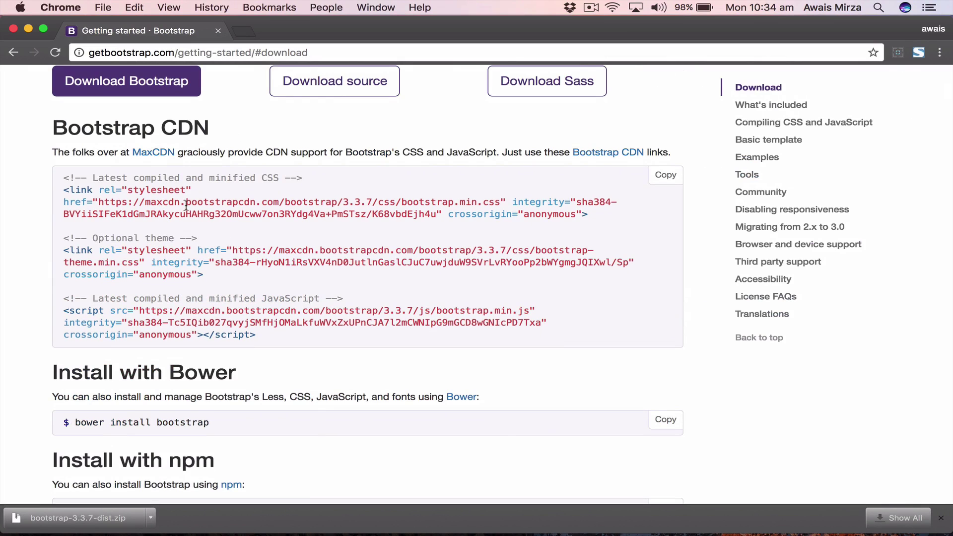
Highlight the Bootstrap 3.3.7 CSS CDN href and integrity hash, then move to the VS Code desktop
left_click_drag(66, 201, 336, 217)
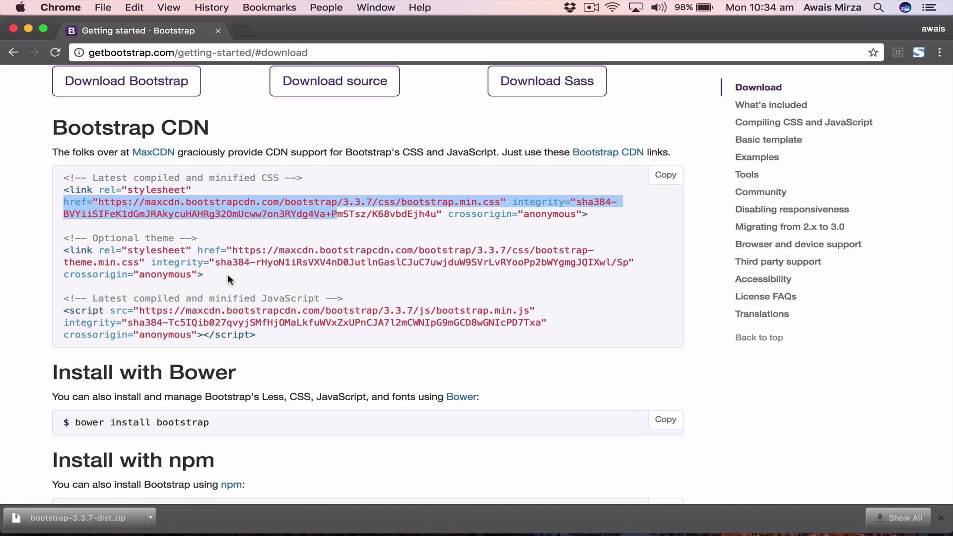
scroll(227, 279, "down", 5)
scroll(227, 279, "up", 4)
scroll(228, 276, "up", 1)
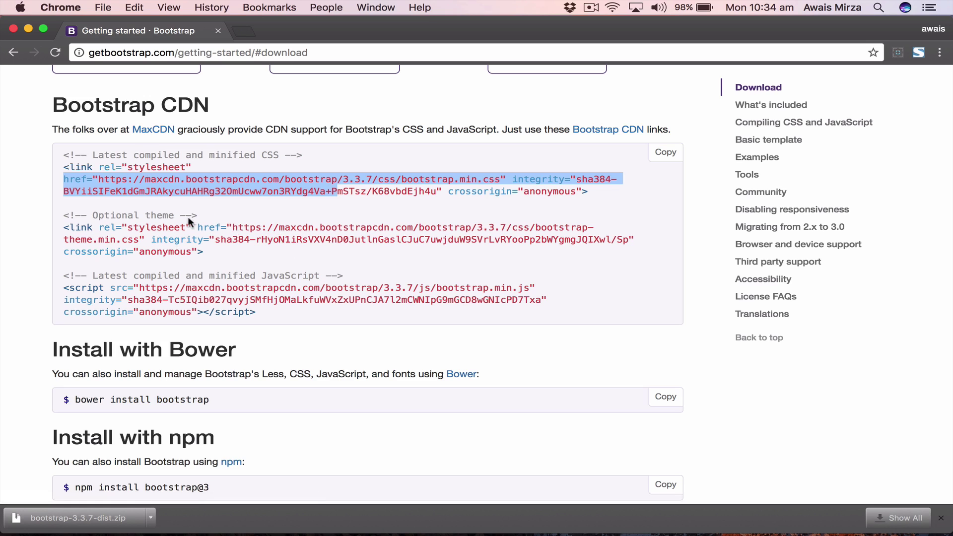
scroll(184, 186, "up", 3)
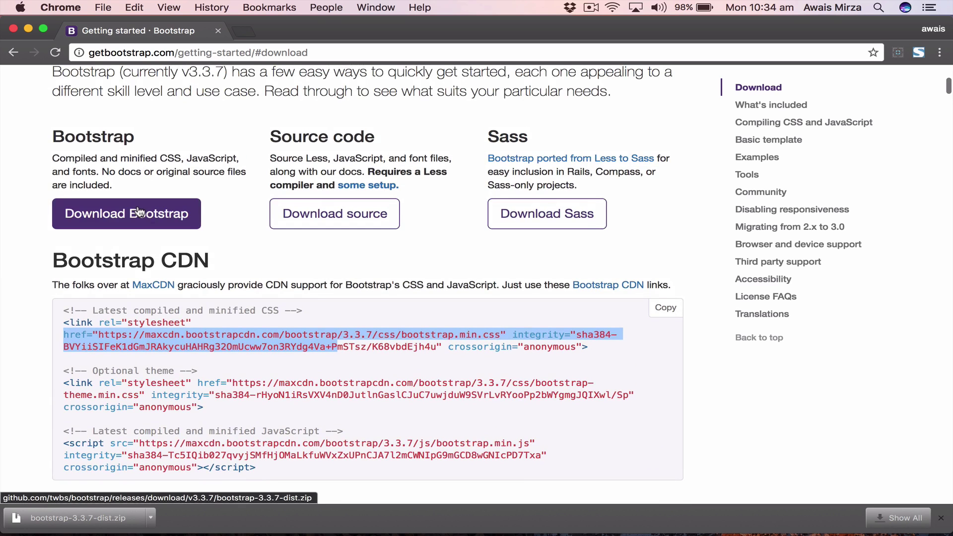
key("ctrl+Left")
left_click(331, 262)
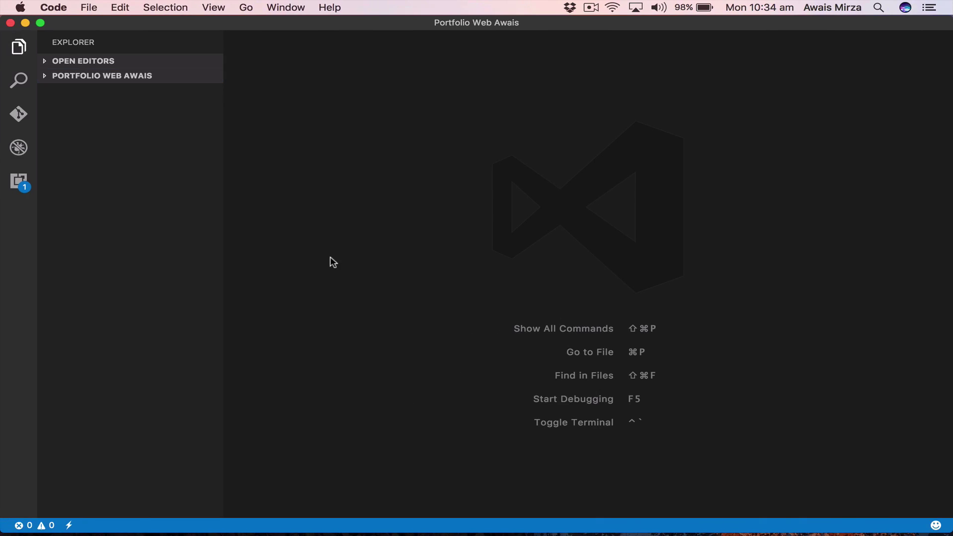